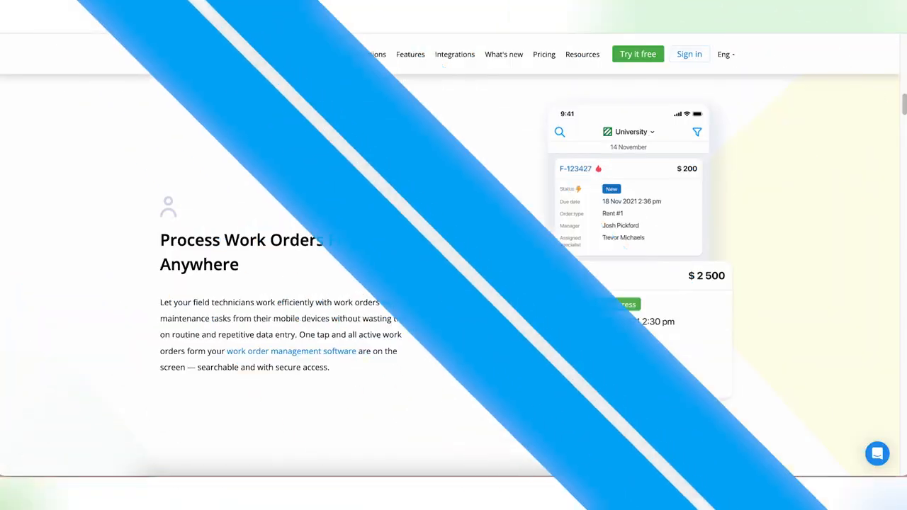
- Read through the Orderry website's sections on mobile work orders, barcode scanning, employee tasks and work order details
{"action": "scroll", "coordinate": [284, 200], "scroll_direction": "down", "scroll_amount": 5}
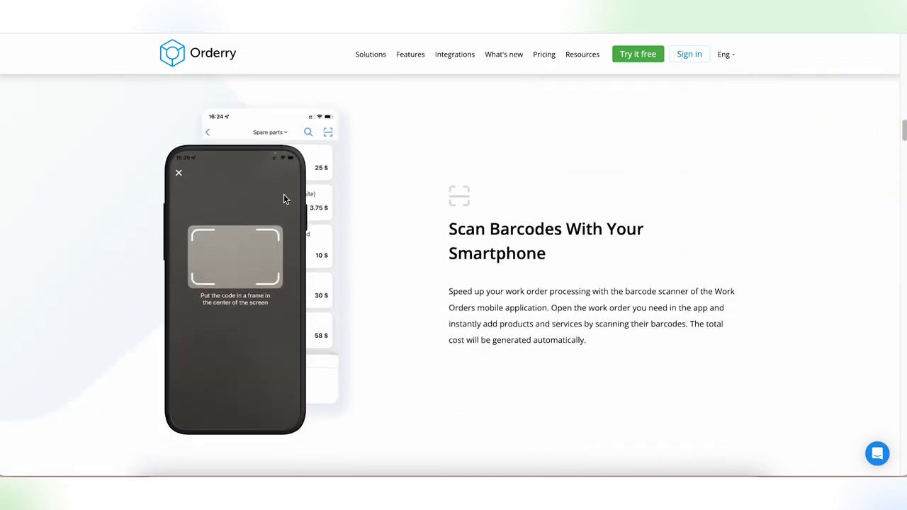
{"action": "scroll", "coordinate": [284, 200], "scroll_direction": "down", "scroll_amount": 5}
{"action": "scroll", "coordinate": [285, 200], "scroll_direction": "down", "scroll_amount": 1}
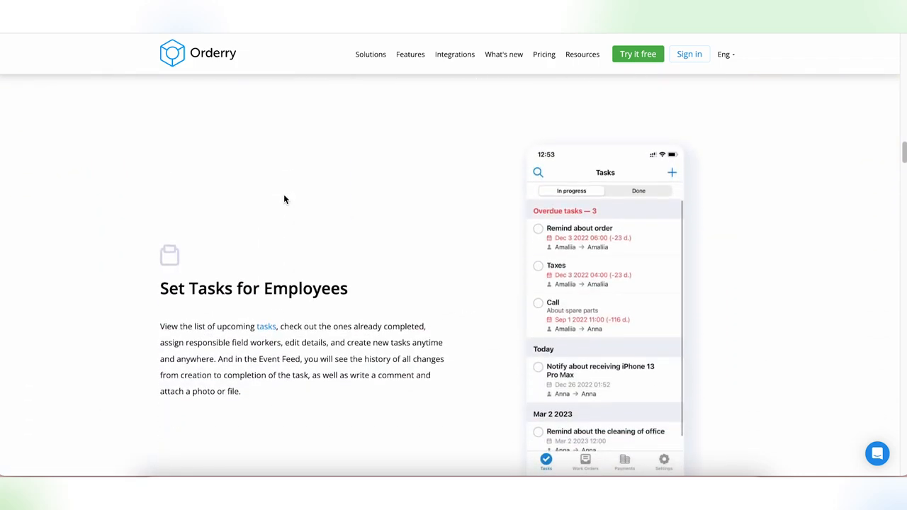
{"action": "scroll", "coordinate": [284, 199], "scroll_direction": "down", "scroll_amount": 4}
{"action": "scroll", "coordinate": [284, 199], "scroll_direction": "down", "scroll_amount": 4}
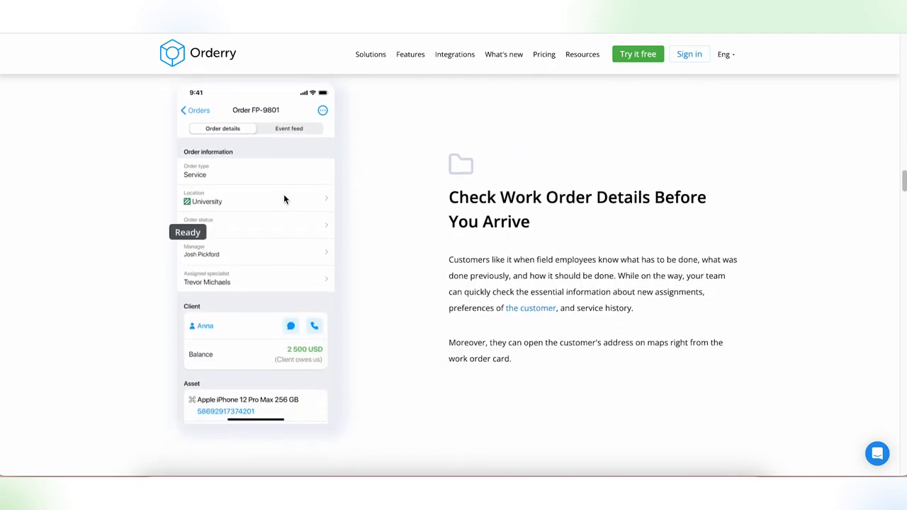
{"action": "scroll", "coordinate": [284, 200], "scroll_direction": "up", "scroll_amount": 1}
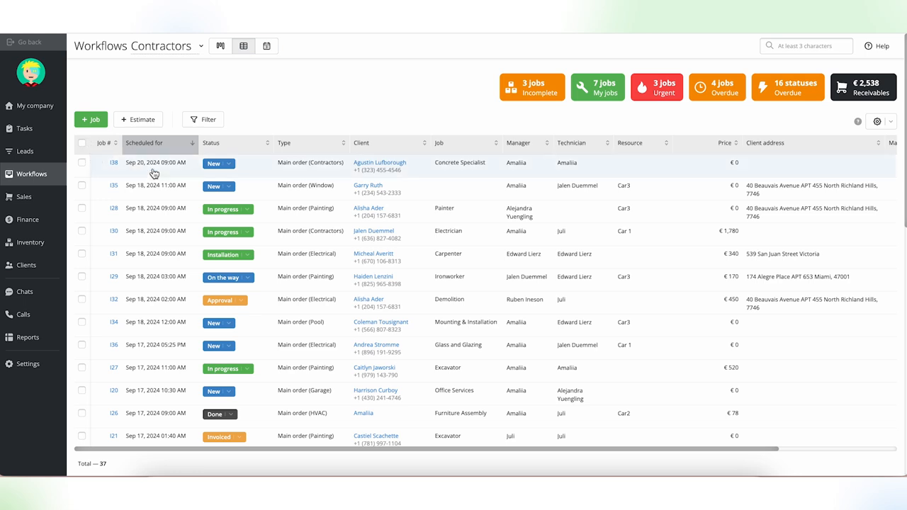
- Open the Concrete Specialist job from the Contractors workflow and review its general information and available statuses
{"action": "left_click", "coordinate": [223, 166]}
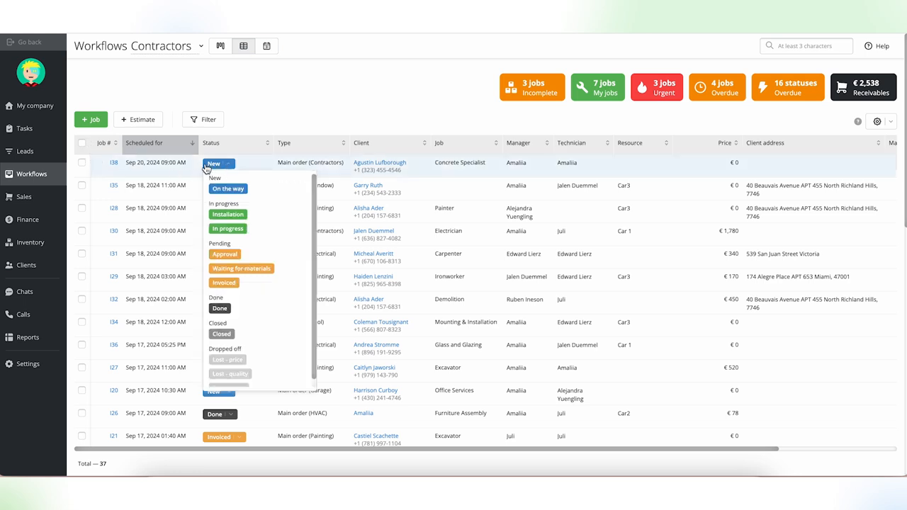
{"action": "left_click", "coordinate": [293, 229]}
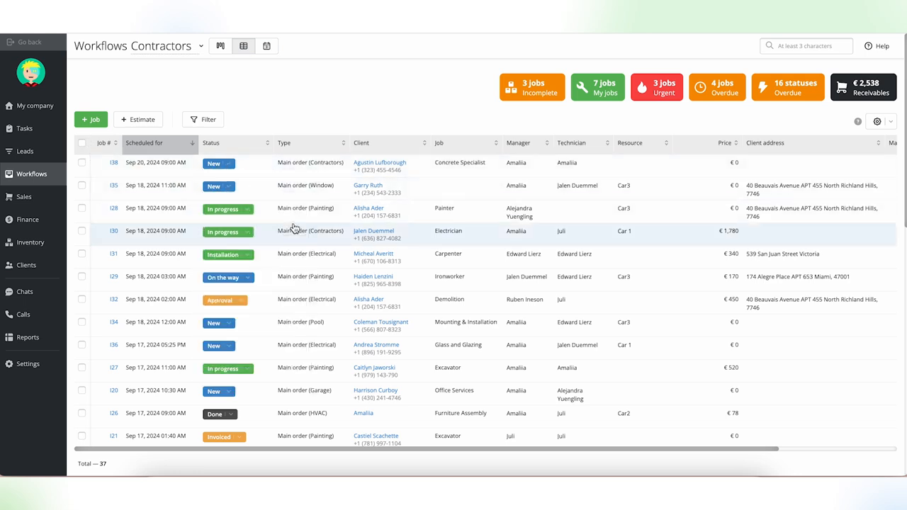
{"action": "left_click", "coordinate": [114, 164]}
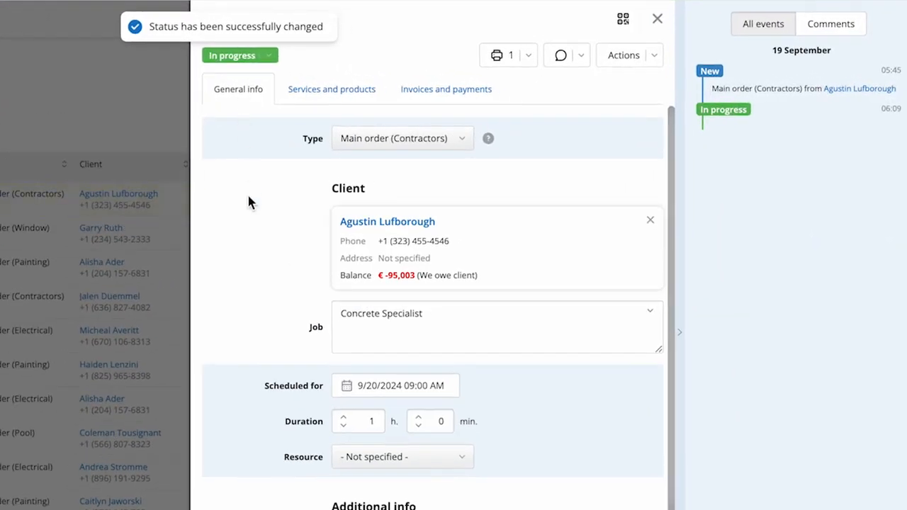
{"action": "scroll", "coordinate": [369, 170], "scroll_direction": "down", "scroll_amount": 2}
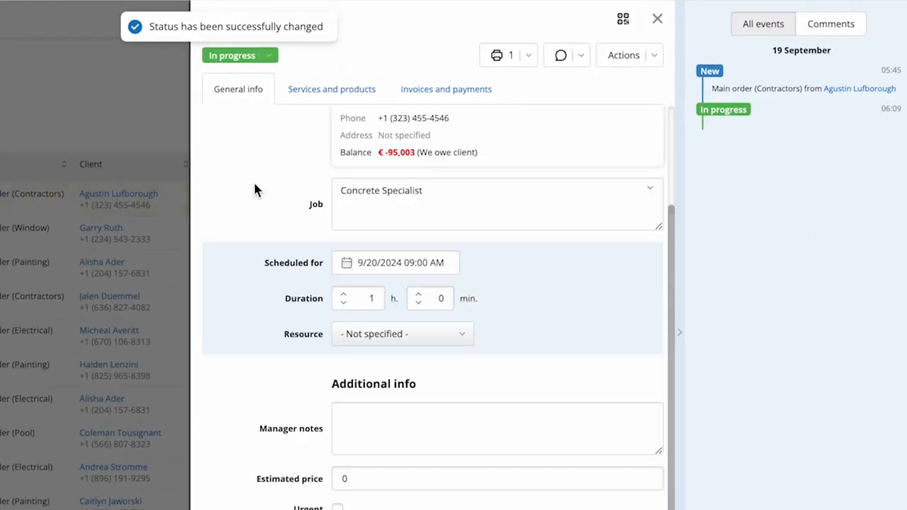
{"action": "left_click", "coordinate": [263, 57]}
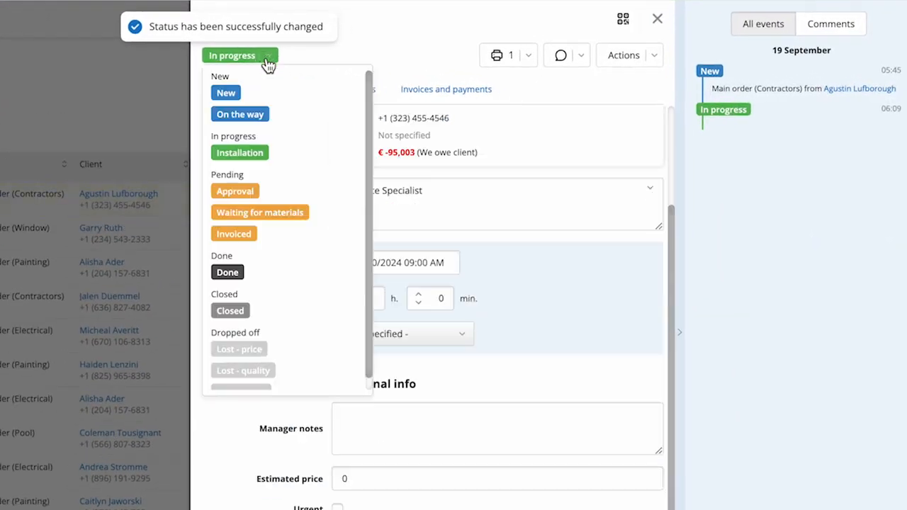
{"action": "left_click", "coordinate": [285, 120]}
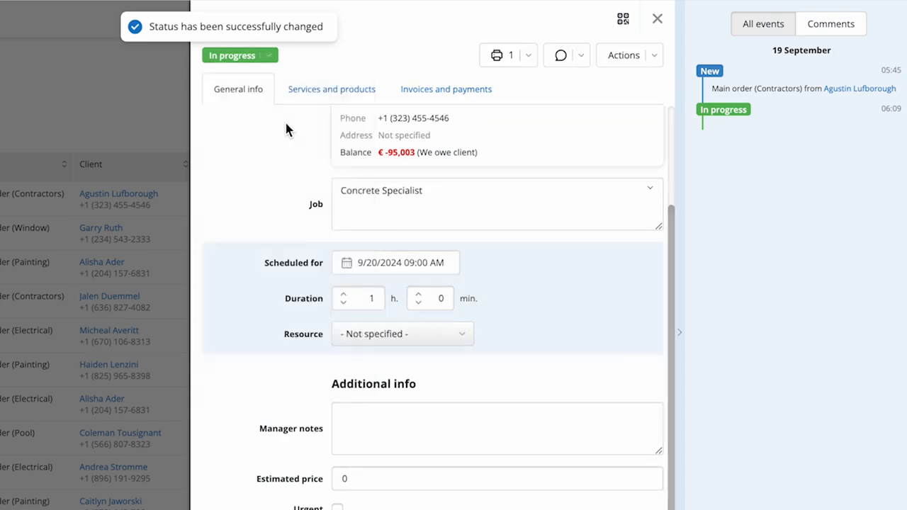
- Start a new task from the Concrete Specialist job's event feed and choose a different employee as its assignee
{"action": "scroll", "coordinate": [605, 365], "scroll_direction": "down", "scroll_amount": 3}
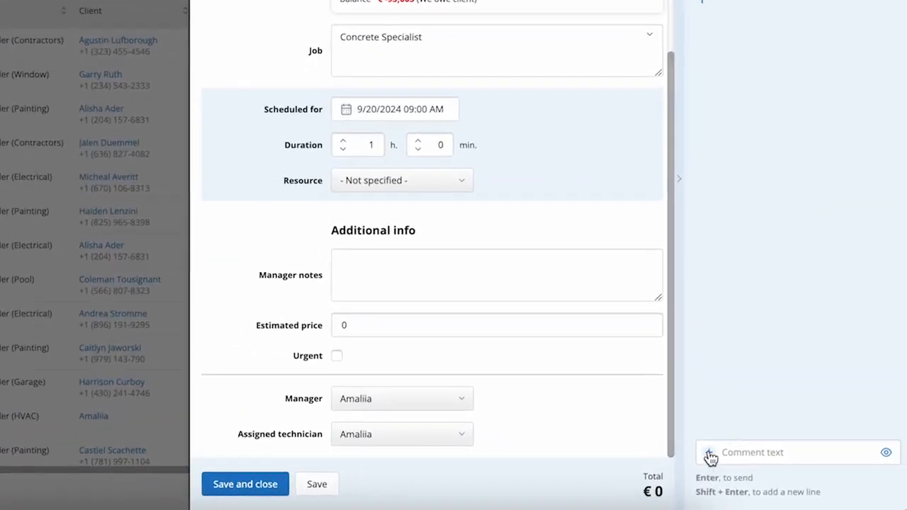
{"action": "left_click", "coordinate": [708, 453]}
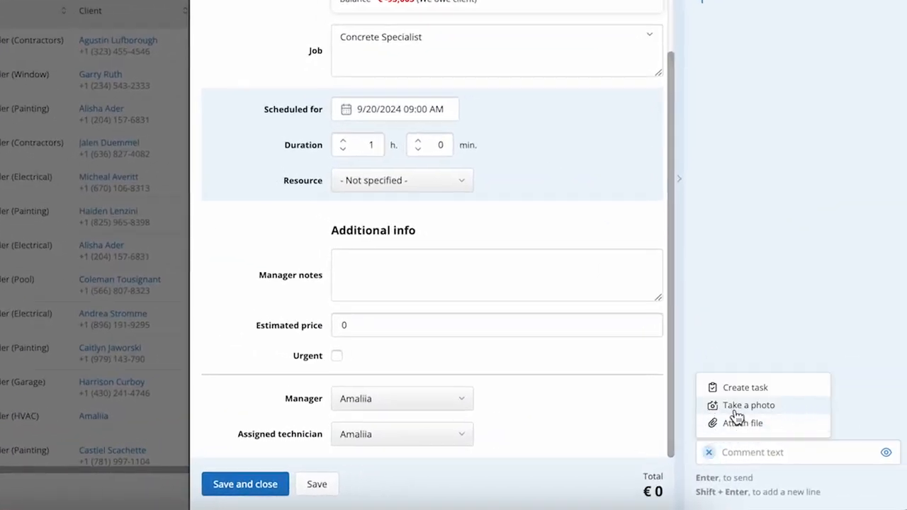
{"action": "left_click", "coordinate": [776, 389]}
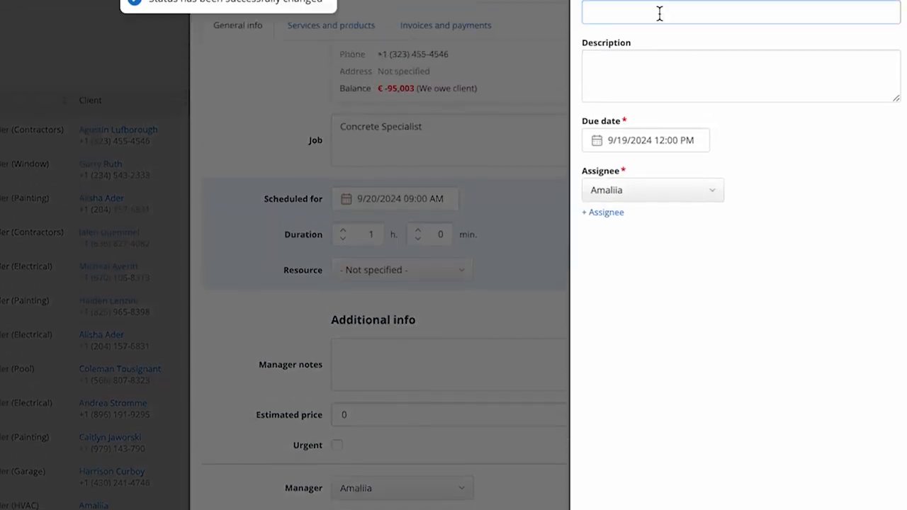
{"action": "left_click", "coordinate": [666, 182]}
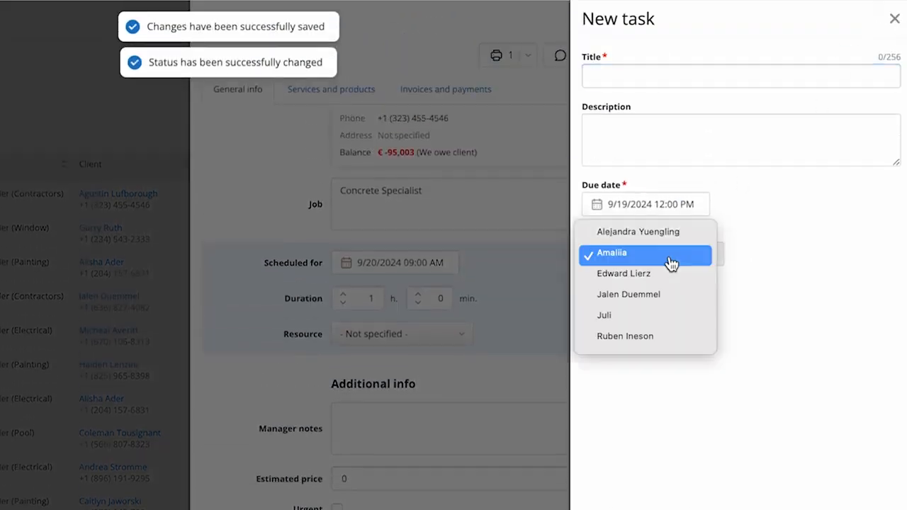
{"action": "left_click", "coordinate": [672, 276]}
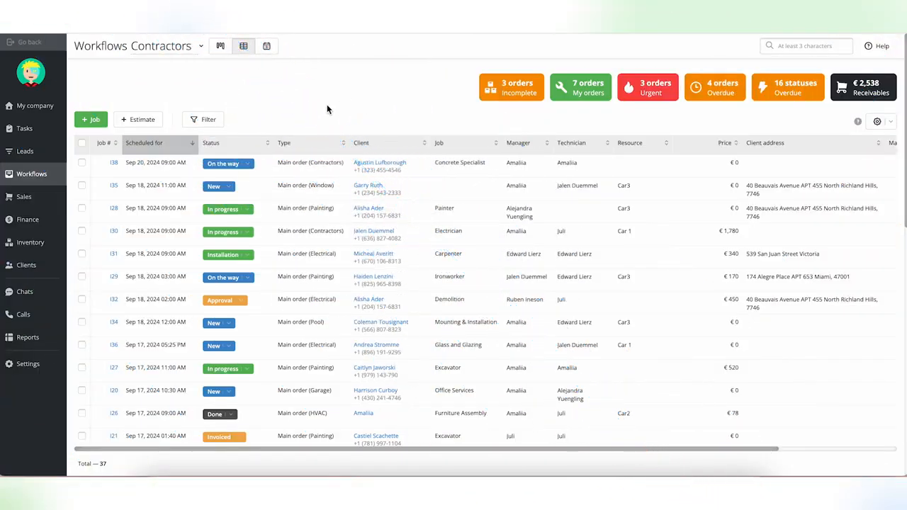
- Open the in-progress Painter job and start a new service titled "Installation service" with unit price €100 and cost €20
{"action": "left_click", "coordinate": [113, 209]}
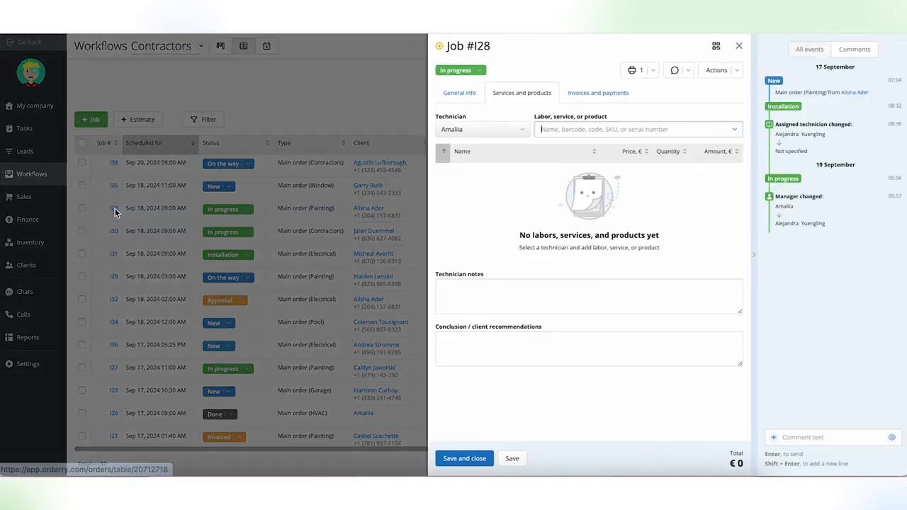
{"action": "left_click", "coordinate": [597, 132]}
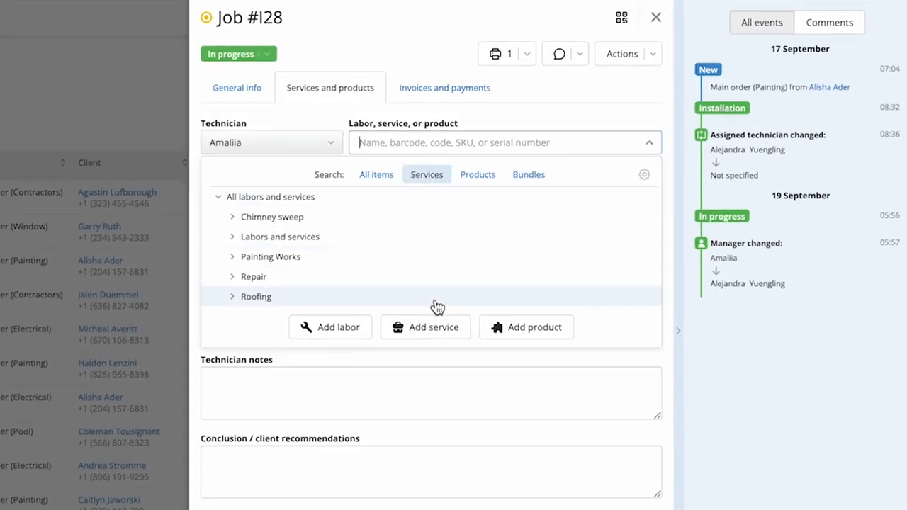
{"action": "left_click", "coordinate": [424, 330]}
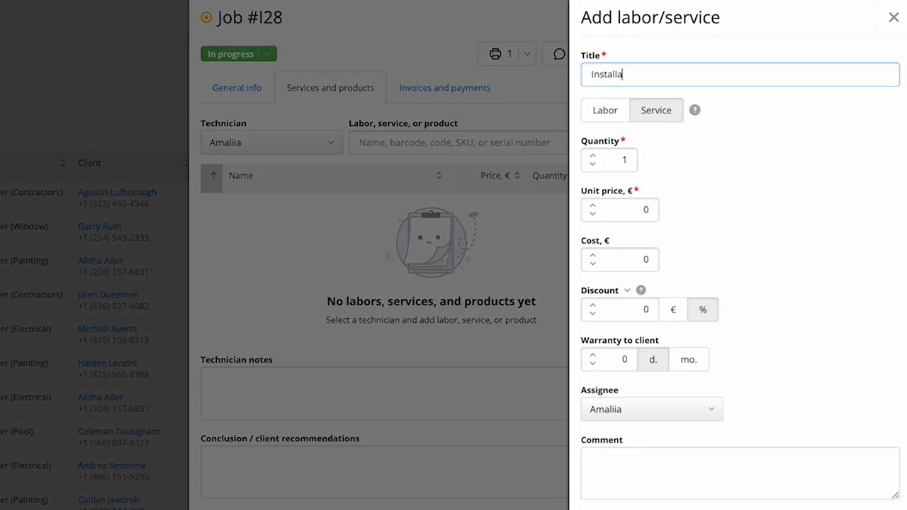
{"action": "left_click", "coordinate": [629, 213]}
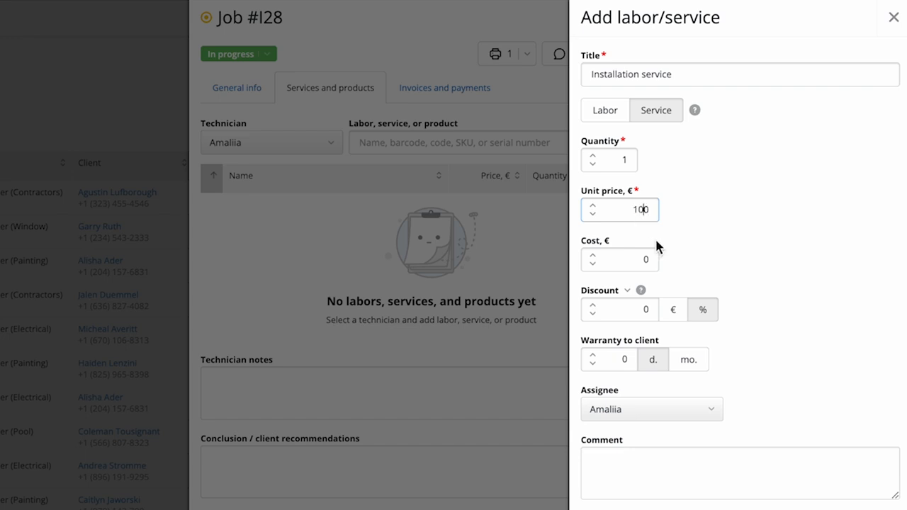
{"action": "left_click", "coordinate": [624, 259]}
{"action": "type", "text": "2"}
- Give the new service a 3-month client warranty, assign it to the Labors and services category, and save it
{"action": "left_click", "coordinate": [632, 304]}
{"action": "left_click", "coordinate": [621, 360]}
{"action": "left_click", "coordinate": [689, 361]}
{"action": "scroll", "coordinate": [637, 340], "scroll_direction": "down", "scroll_amount": 5}
{"action": "left_click", "coordinate": [586, 366]}
{"action": "left_click", "coordinate": [656, 415]}
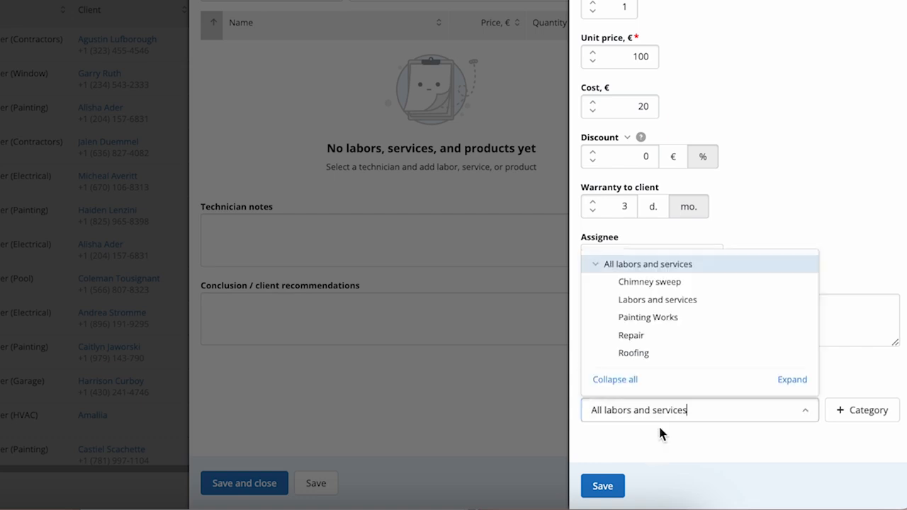
{"action": "left_click", "coordinate": [685, 301]}
{"action": "left_click", "coordinate": [603, 489]}
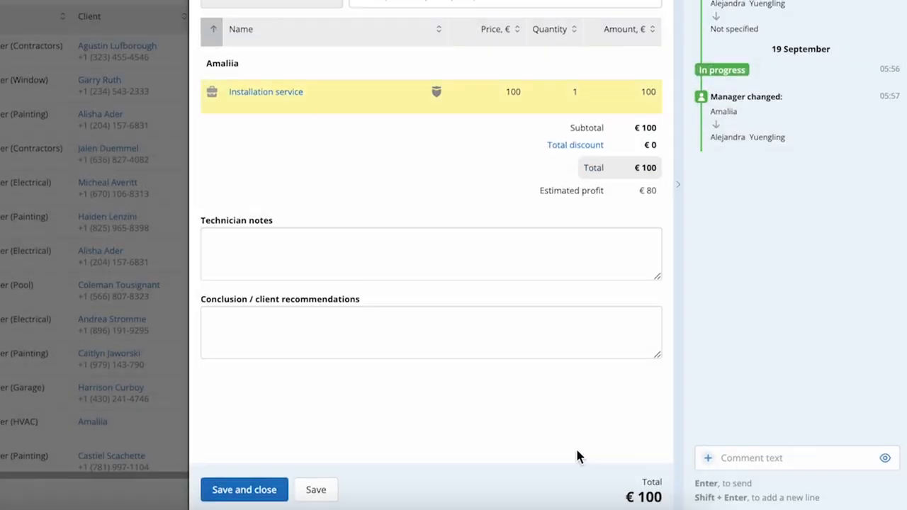
- Find the existing Light Installation service by searching "insta" and add it to the job at a price of €100
{"action": "left_click", "coordinate": [458, 143]}
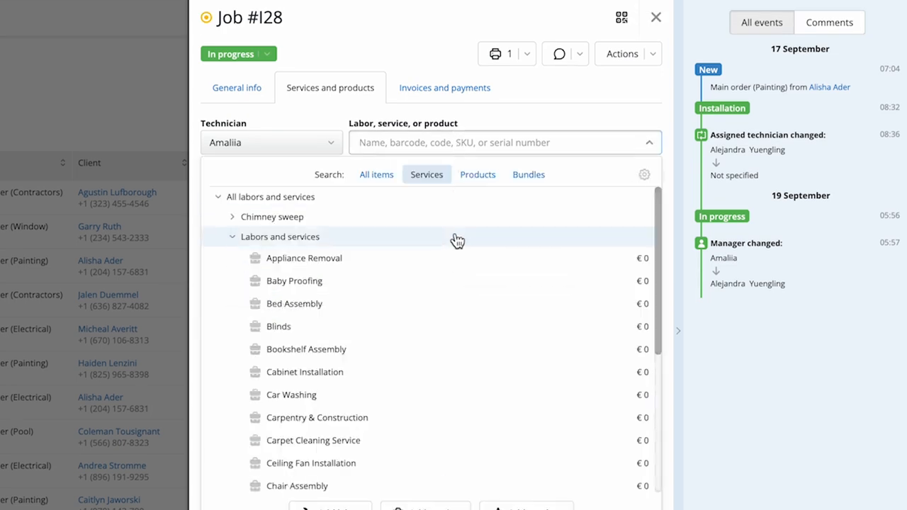
{"action": "type", "text": "insta"}
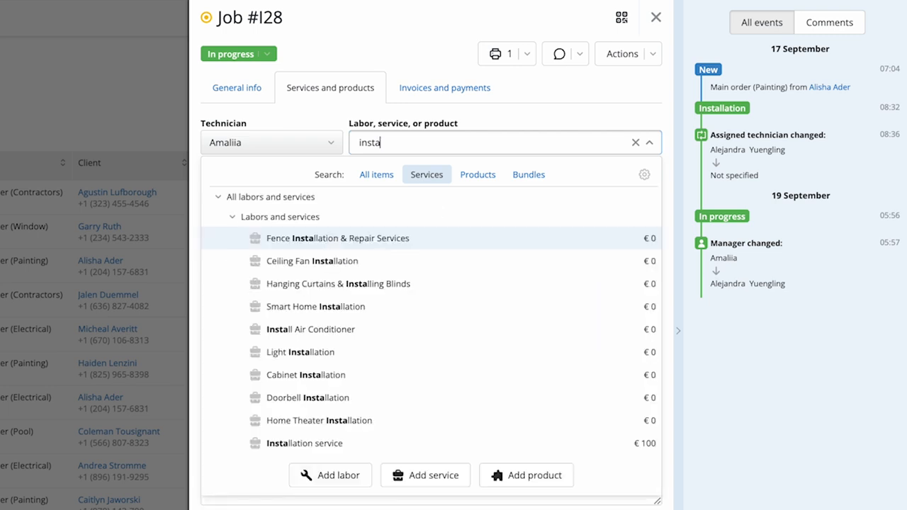
{"action": "left_click", "coordinate": [398, 353]}
{"action": "left_click", "coordinate": [501, 273]}
{"action": "type", "text": "100"}
{"action": "left_click", "coordinate": [501, 347]}
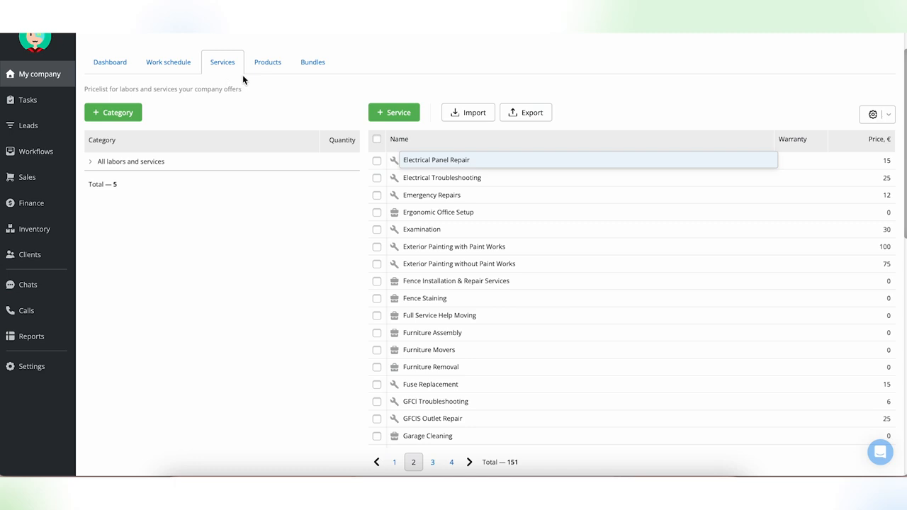
- Check the bulk selection and import options of the company's services price list
{"action": "left_click", "coordinate": [375, 141]}
{"action": "left_click", "coordinate": [376, 142]}
{"action": "left_click", "coordinate": [462, 116]}
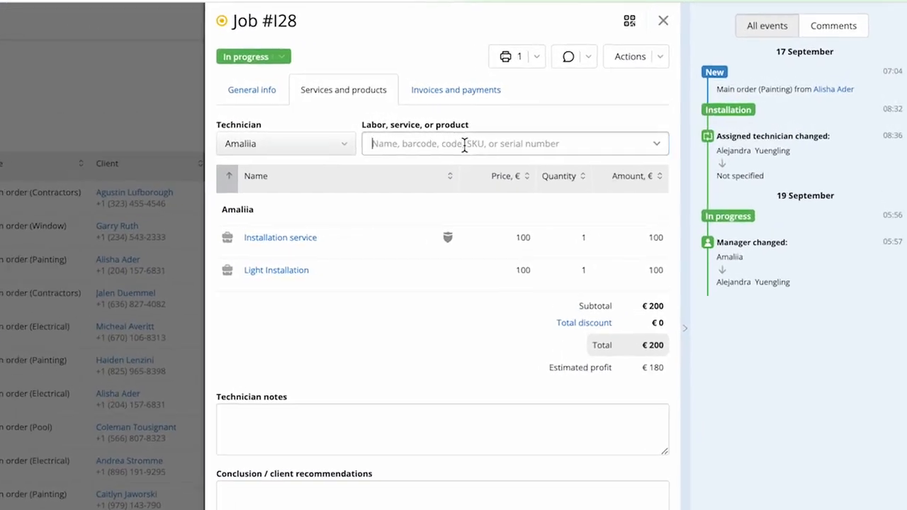
- Add a new product titled "Product" to the Painter job with a unit price of €60 and a cost
{"action": "left_click", "coordinate": [612, 129]}
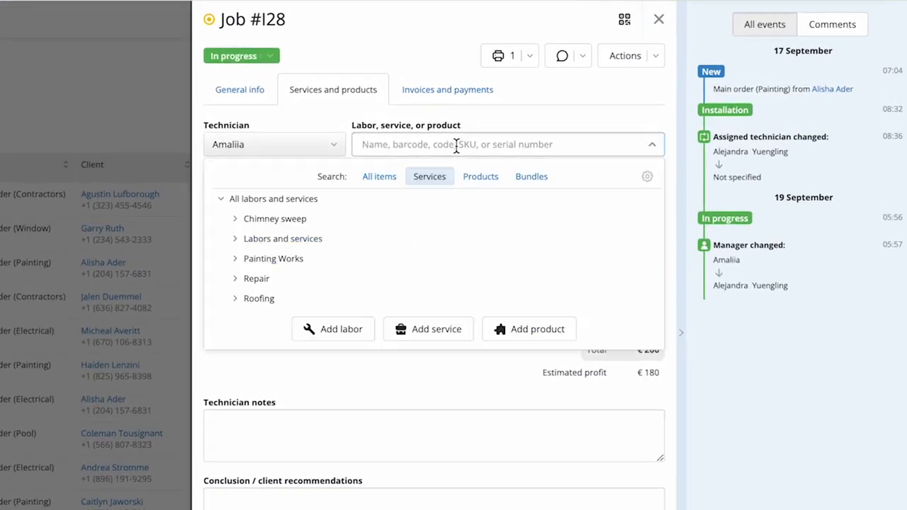
{"action": "left_click", "coordinate": [480, 180]}
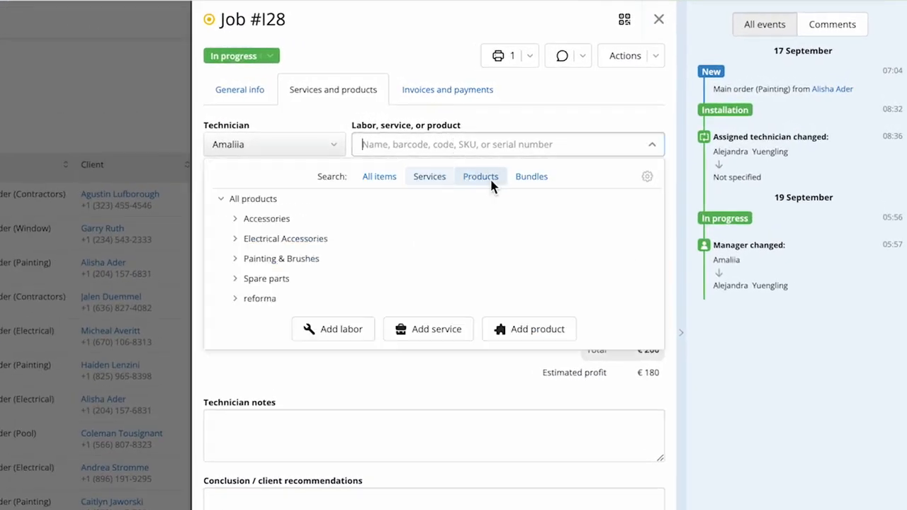
{"action": "left_click", "coordinate": [527, 340]}
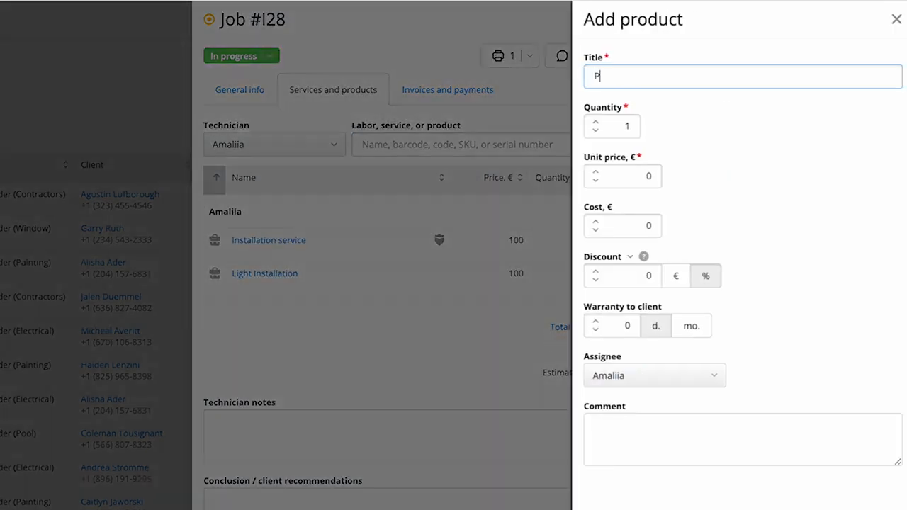
{"action": "type", "text": "Product"}
{"action": "left_click", "coordinate": [636, 176]}
{"action": "type", "text": "6"}
{"action": "left_click", "coordinate": [634, 226]}
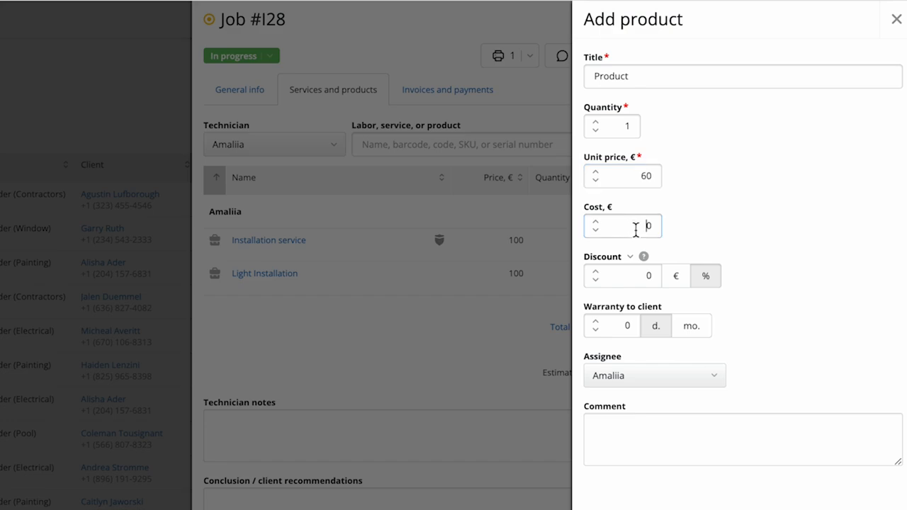
{"action": "key", "text": "Return"}
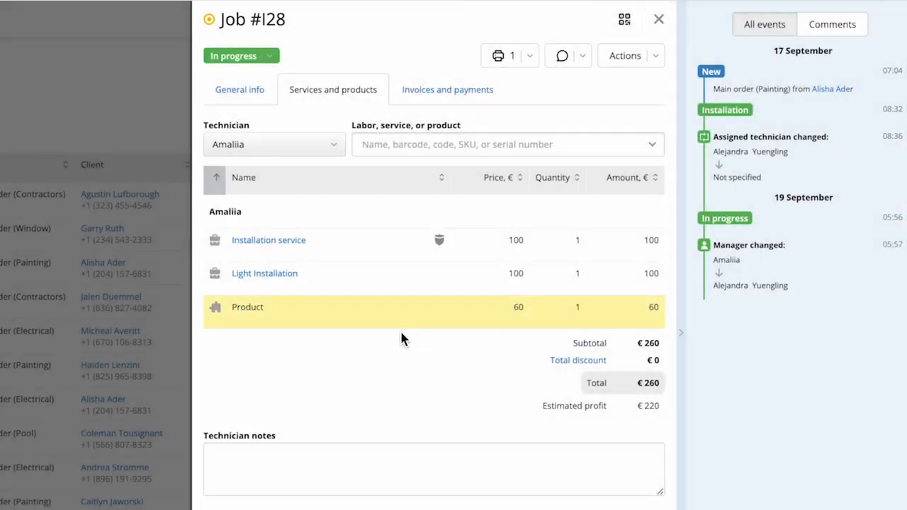
- Examine the Inventory stock list and its warehouse filter
{"action": "left_click", "coordinate": [492, 142]}
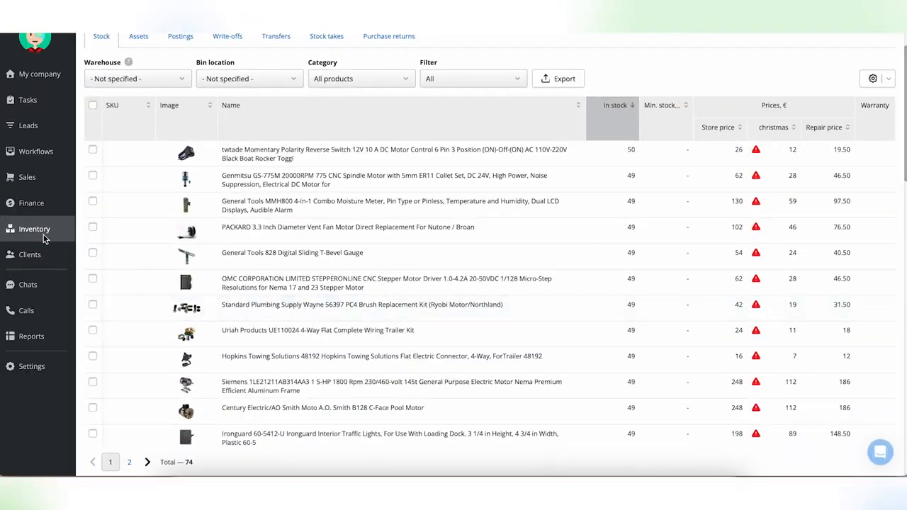
{"action": "scroll", "coordinate": [435, 241], "scroll_direction": "down", "scroll_amount": 4}
{"action": "scroll", "coordinate": [435, 243], "scroll_direction": "up", "scroll_amount": 3}
{"action": "scroll", "coordinate": [434, 242], "scroll_direction": "up", "scroll_amount": 3}
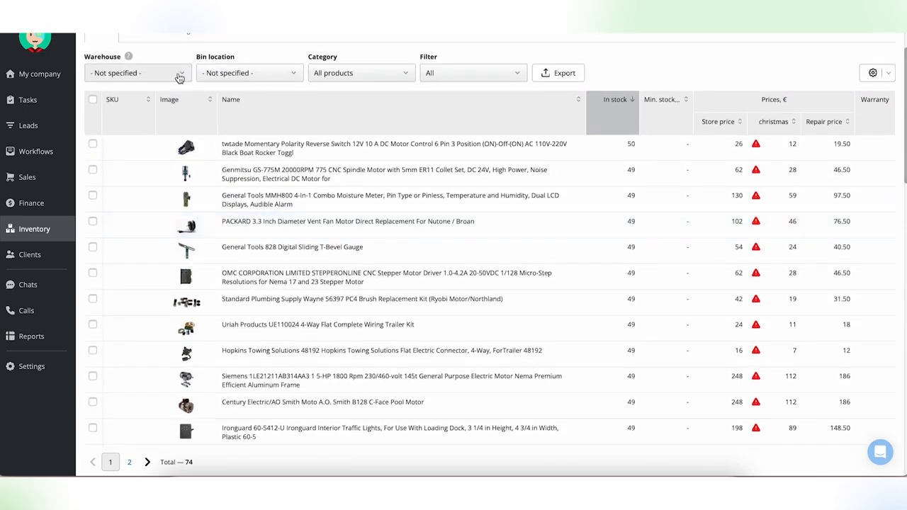
{"action": "left_click", "coordinate": [180, 75]}
{"action": "left_click", "coordinate": [646, 76]}
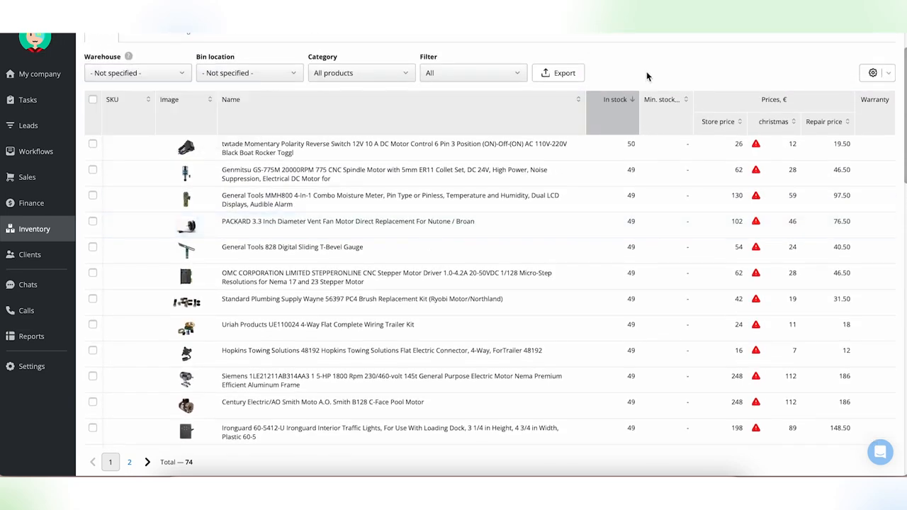
{"action": "scroll", "coordinate": [646, 77], "scroll_direction": "up", "scroll_amount": 1}
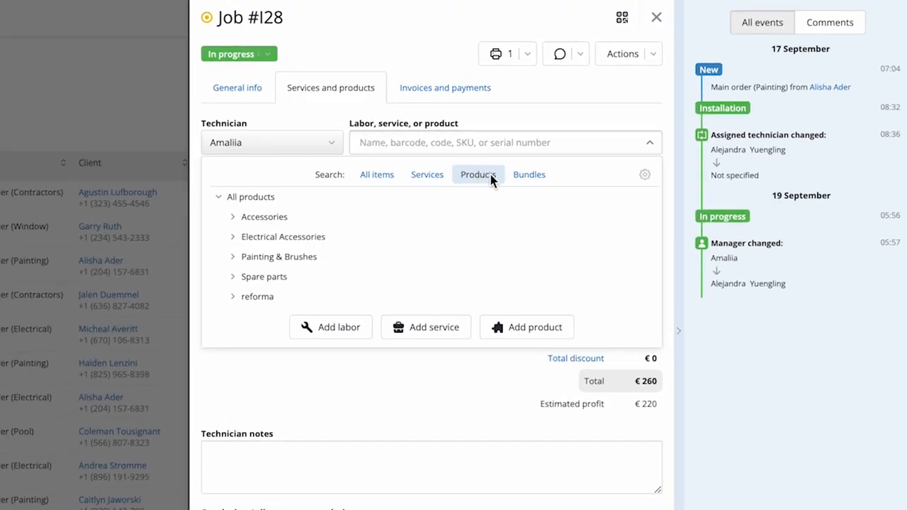
- Search the products for "Bitumen-rubber mastic Grover Dysperbit DB+ 10 kg" and save the search settings with all locations included
{"action": "left_click", "coordinate": [482, 239]}
{"action": "scroll", "coordinate": [486, 316], "scroll_direction": "down", "scroll_amount": 1}
{"action": "scroll", "coordinate": [486, 316], "scroll_direction": "down", "scroll_amount": 4}
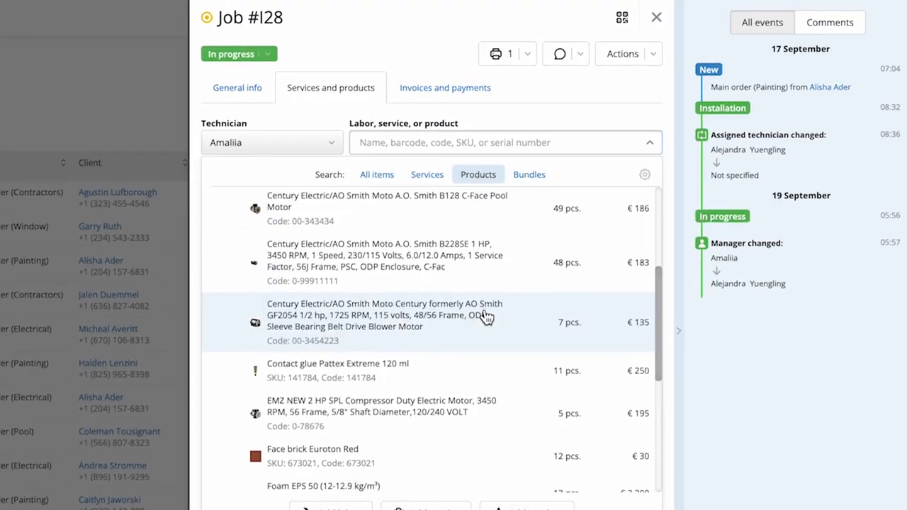
{"action": "type", "text": "Bitumen-rubber mastic Grover Dysperbit DB+ 10 kg"}
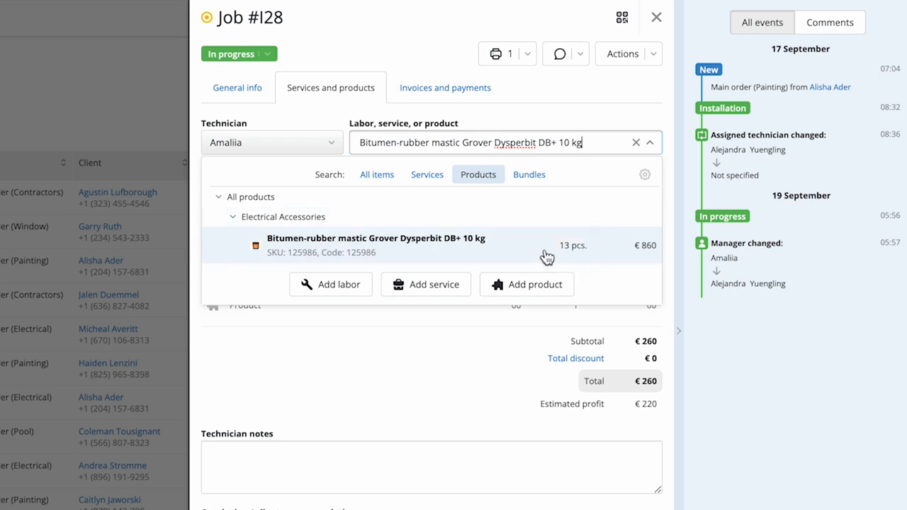
{"action": "left_click", "coordinate": [645, 174]}
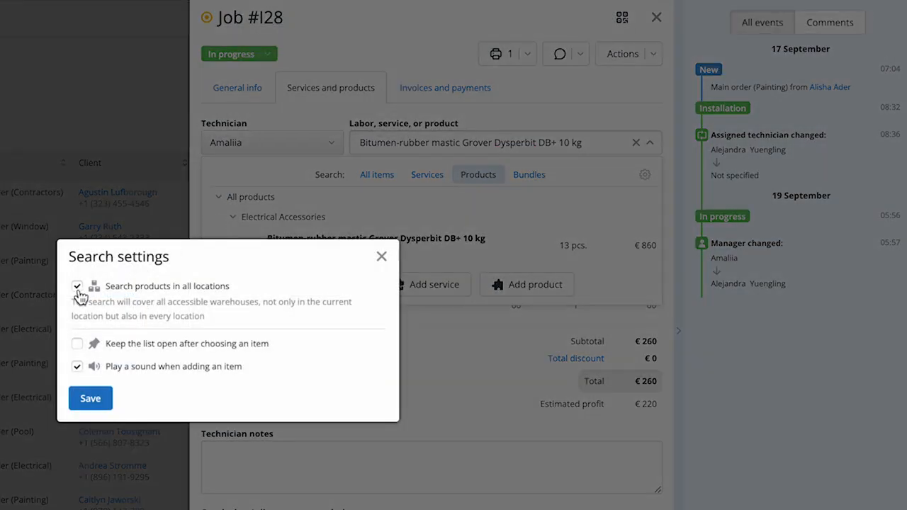
{"action": "left_click", "coordinate": [83, 397]}
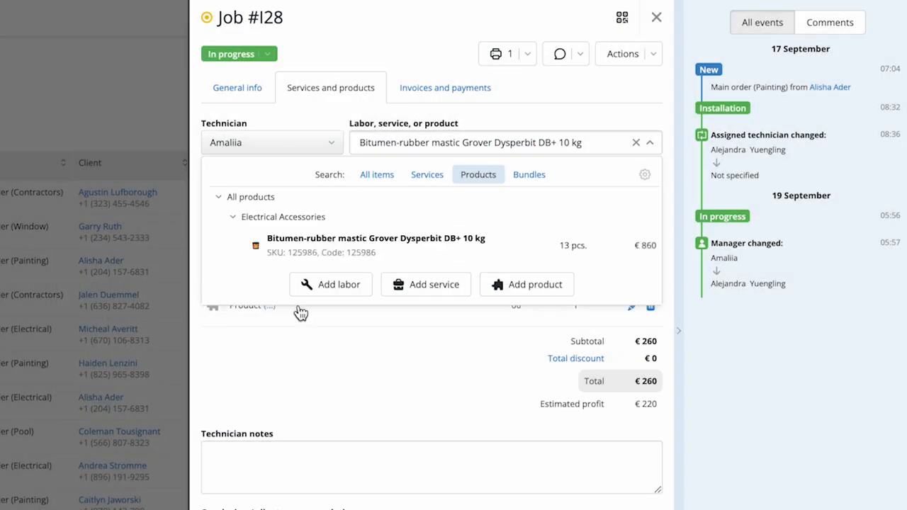
- Add the Bitumen-rubber mastic to the job with a quantity of 2, leaving its source warehouse unspecified
{"action": "left_click", "coordinate": [528, 253]}
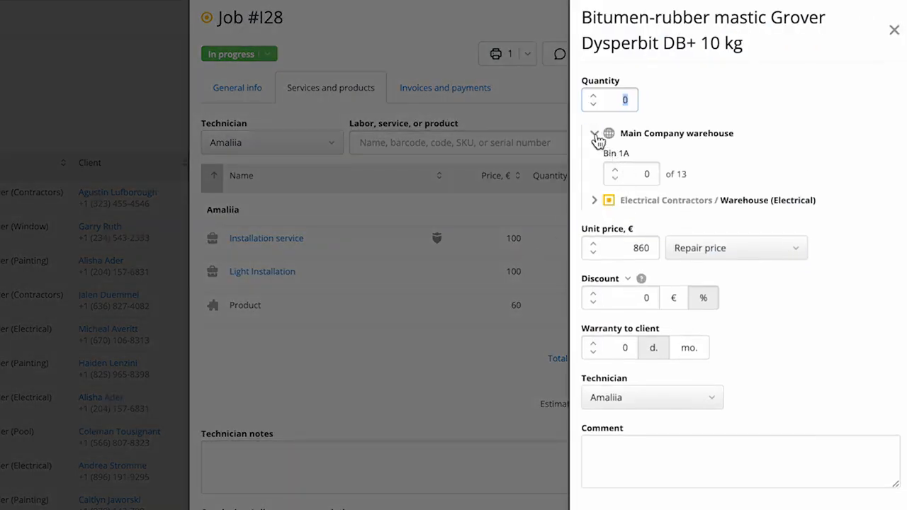
{"action": "left_click", "coordinate": [595, 134]}
{"action": "left_click", "coordinate": [593, 153]}
{"action": "left_click", "coordinate": [593, 155]}
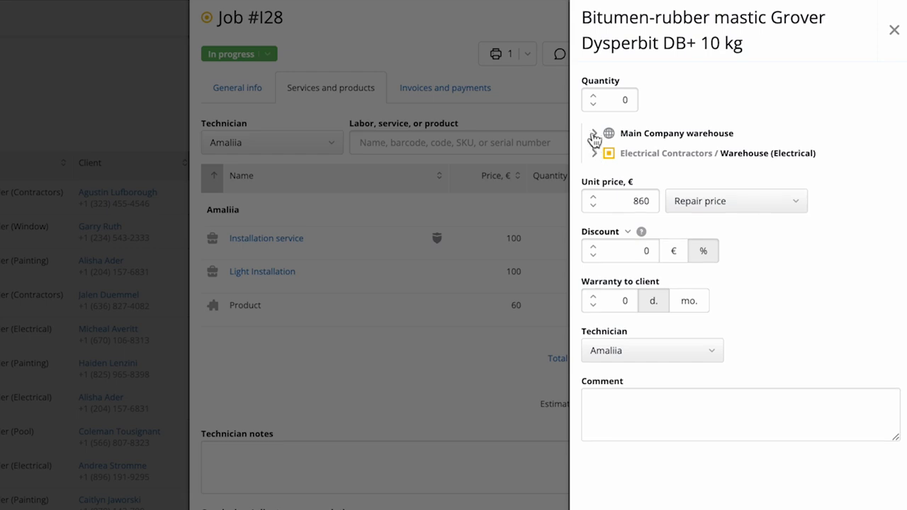
{"action": "left_click", "coordinate": [594, 134]}
{"action": "left_click", "coordinate": [610, 100]}
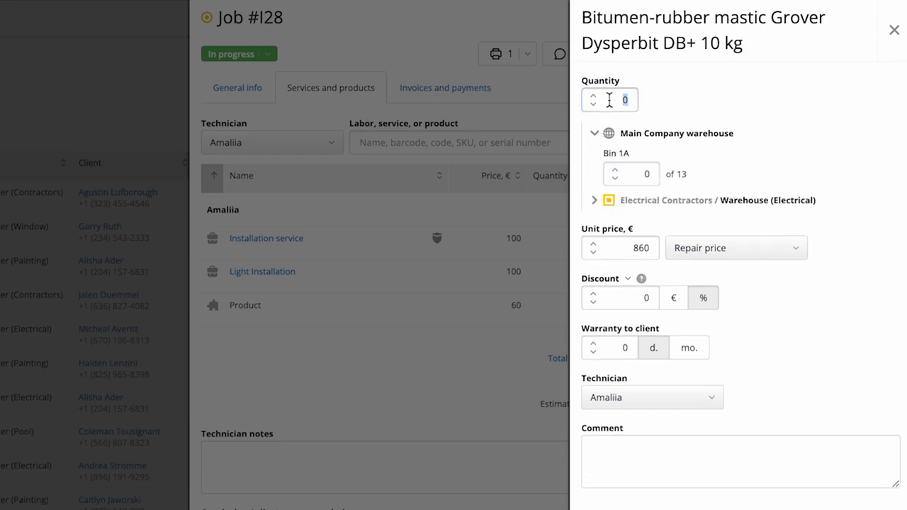
{"action": "type", "text": "2"}
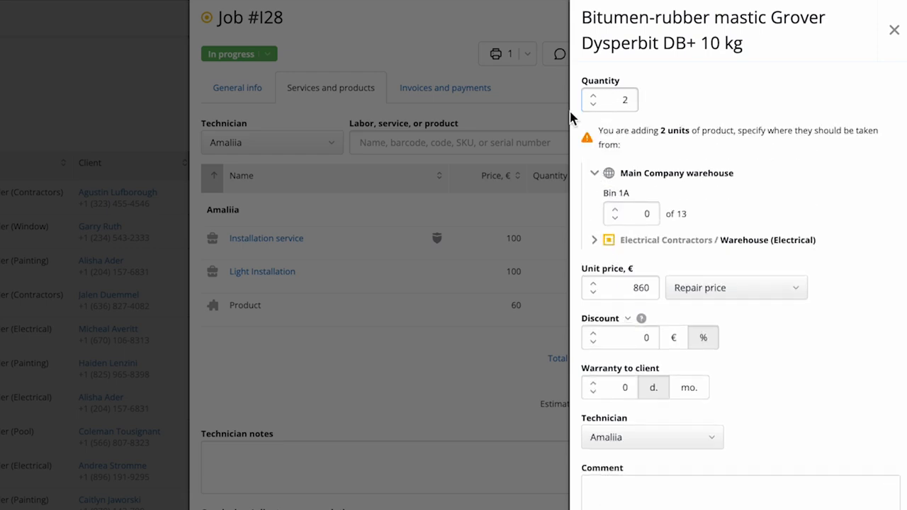
{"action": "scroll", "coordinate": [468, 364], "scroll_direction": "down", "scroll_amount": 4}
{"action": "left_click", "coordinate": [603, 488]}
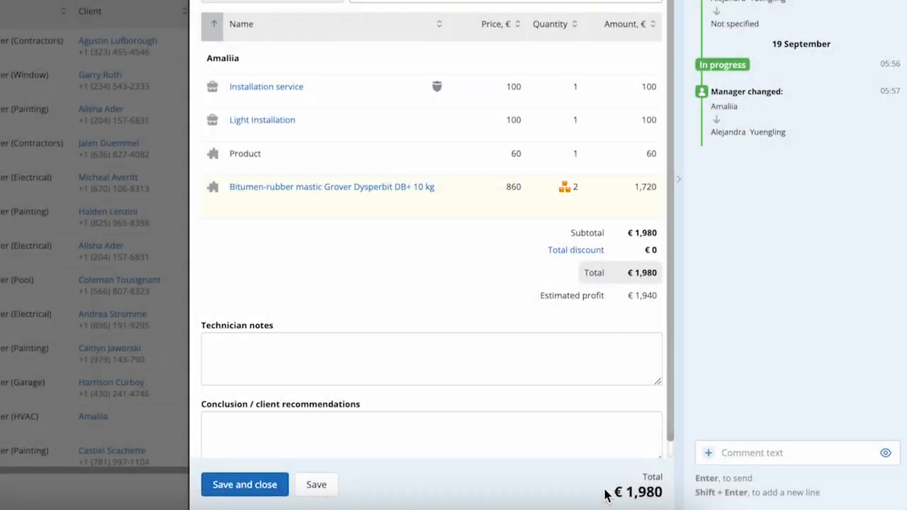
- Change the job's status to Waiting for materials
{"action": "scroll", "coordinate": [416, 263], "scroll_direction": "up", "scroll_amount": 4}
{"action": "left_click", "coordinate": [268, 60]}
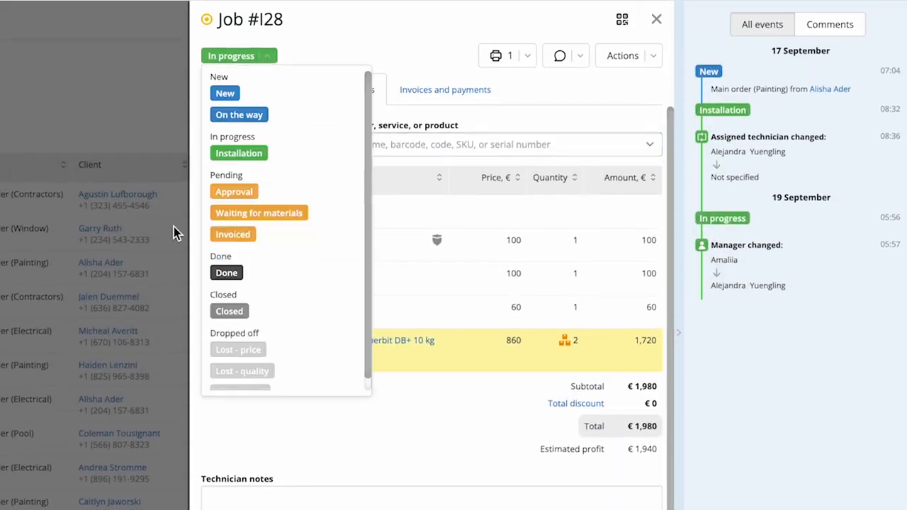
{"action": "left_click", "coordinate": [294, 213]}
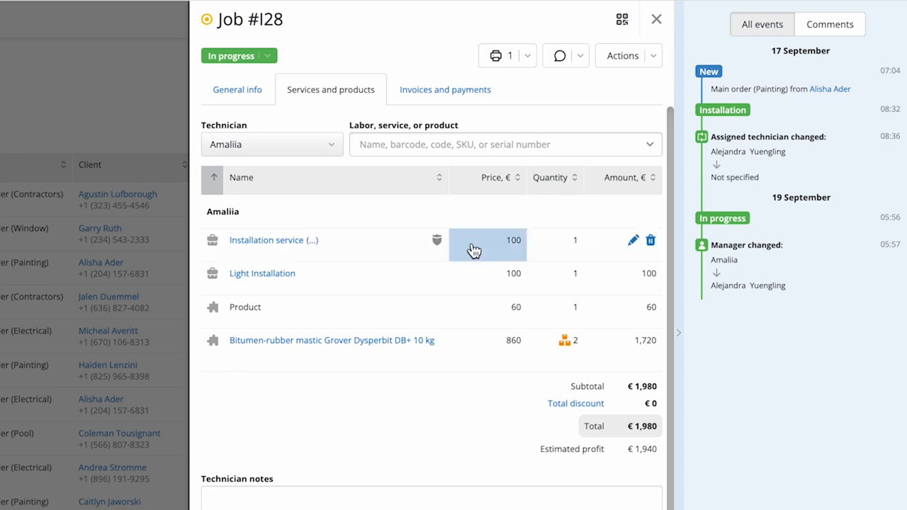
{"action": "mouse_move", "coordinate": [565, 345]}
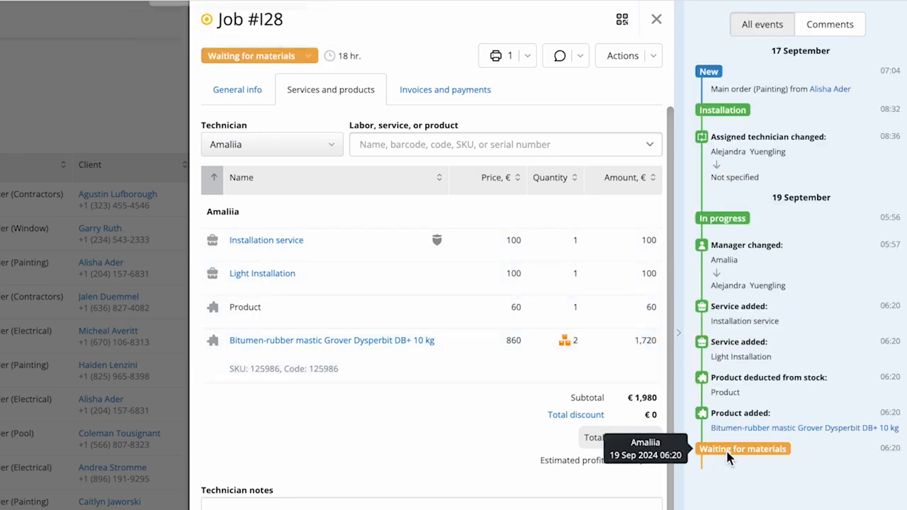
- Edit the Bitumen-rubber mastic line so that 2 units are taken from the Electrical Contractors / Warehouse (Electrical) stock
{"action": "left_click", "coordinate": [438, 371]}
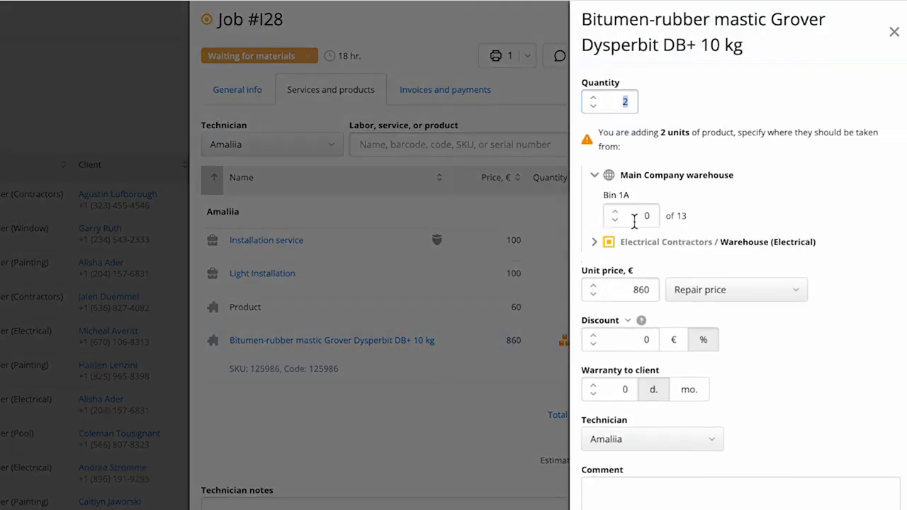
{"action": "left_click", "coordinate": [595, 244]}
{"action": "left_click", "coordinate": [634, 281]}
{"action": "type", "text": "2"}
{"action": "scroll", "coordinate": [591, 494], "scroll_direction": "down", "scroll_amount": 2}
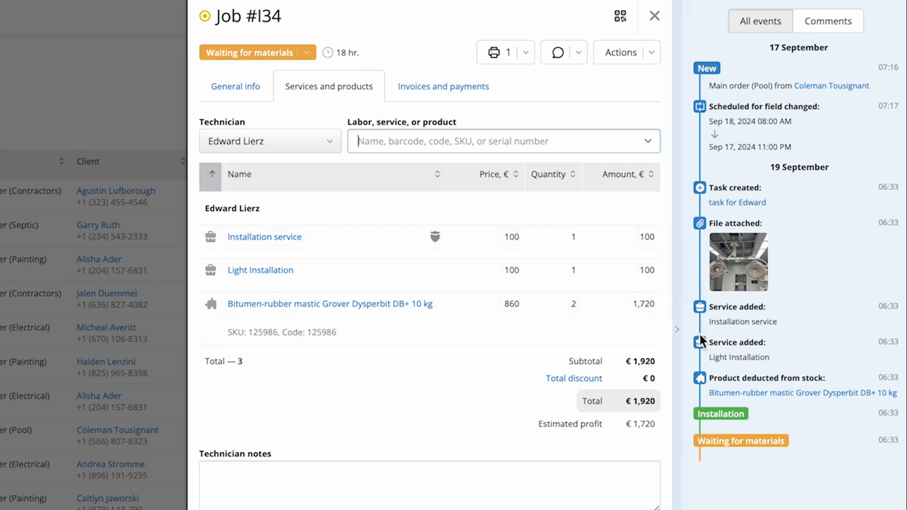
- Remove the Light Installation service from the Pool job and save the job
{"action": "mouse_move", "coordinate": [703, 352]}
{"action": "mouse_move", "coordinate": [703, 415]}
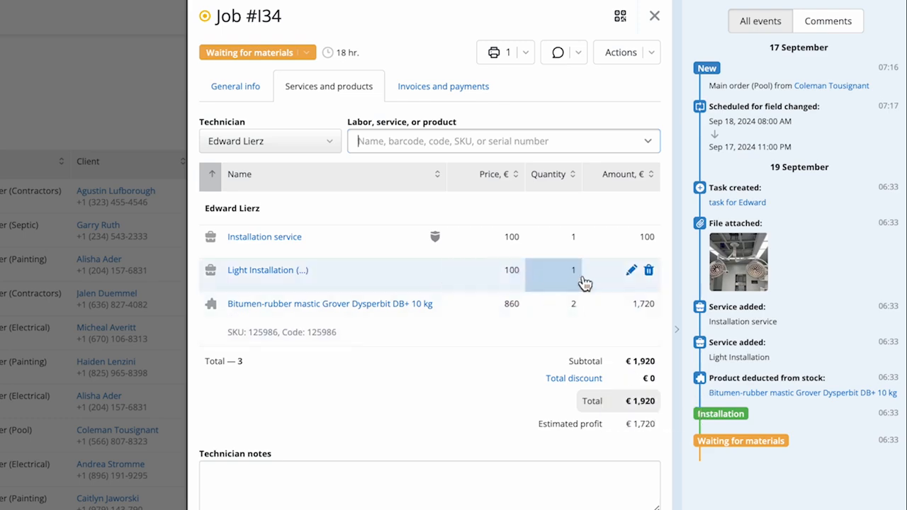
{"action": "left_click", "coordinate": [651, 273]}
{"action": "left_click", "coordinate": [165, 347]}
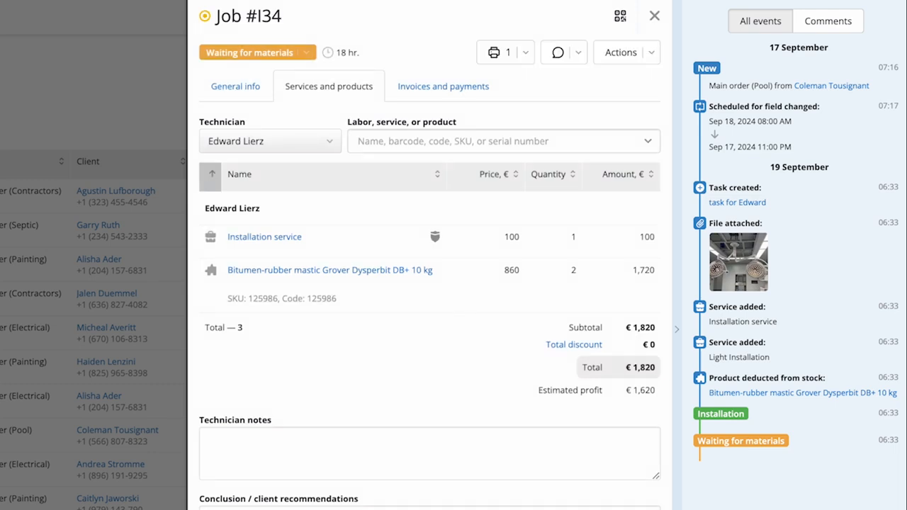
{"action": "mouse_move", "coordinate": [699, 471]}
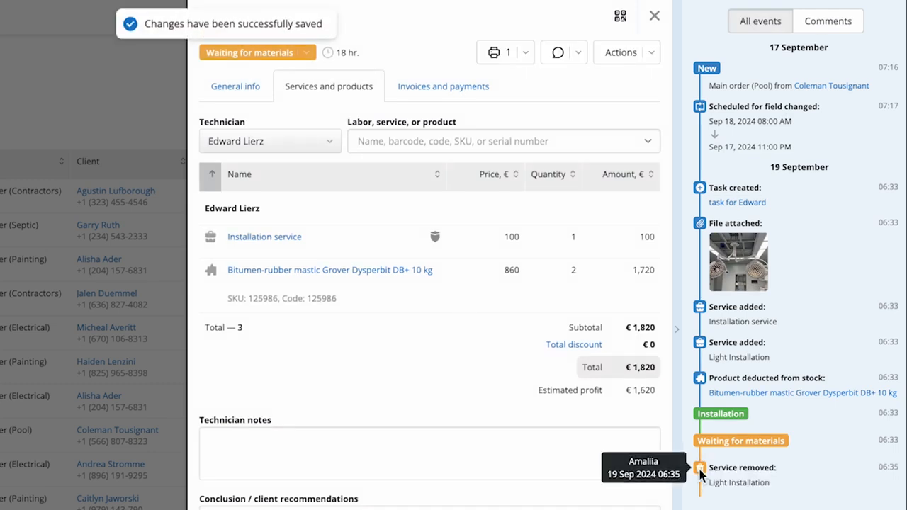
- Set the job's status to Done and start closing the job to open its payment form
{"action": "left_click", "coordinate": [305, 52]}
{"action": "left_click", "coordinate": [300, 268]}
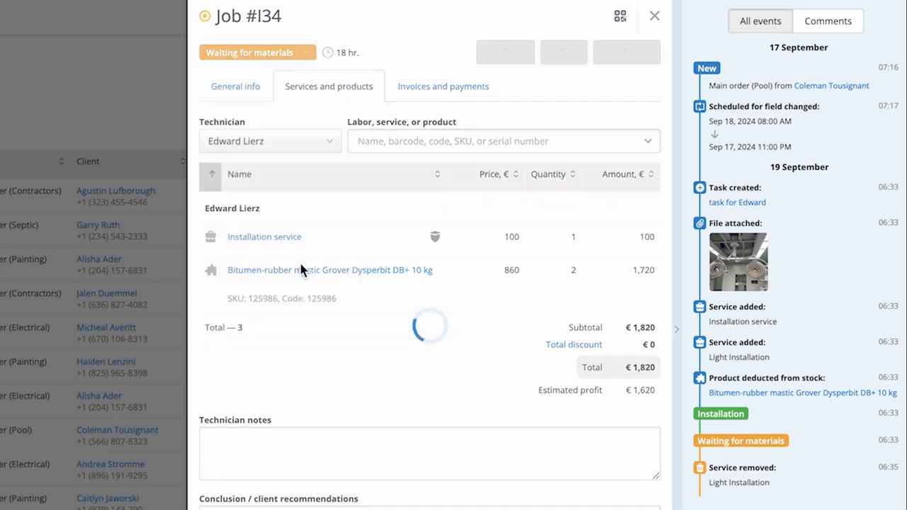
{"action": "left_click", "coordinate": [241, 52]}
{"action": "left_click", "coordinate": [317, 297]}
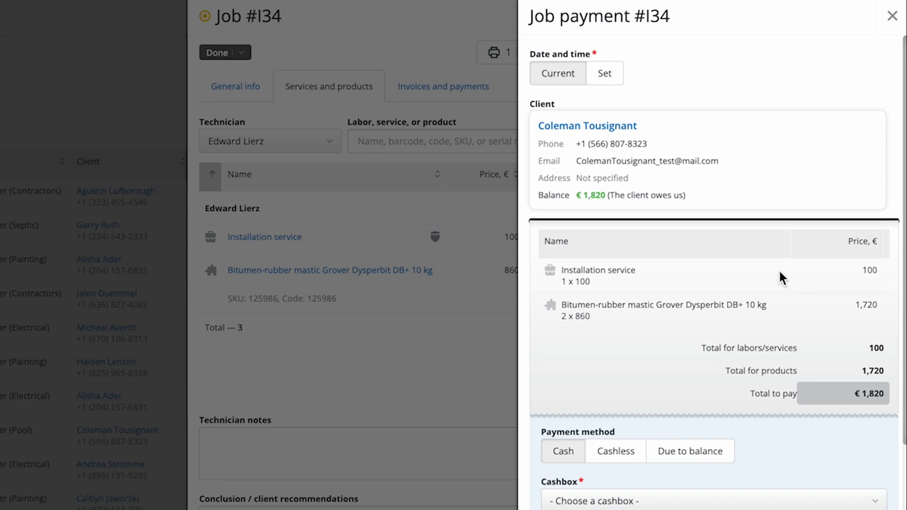
- Try the Cashless payment method for the job payment, and choose Due to balance instead
{"action": "scroll", "coordinate": [779, 278], "scroll_direction": "down", "scroll_amount": 3}
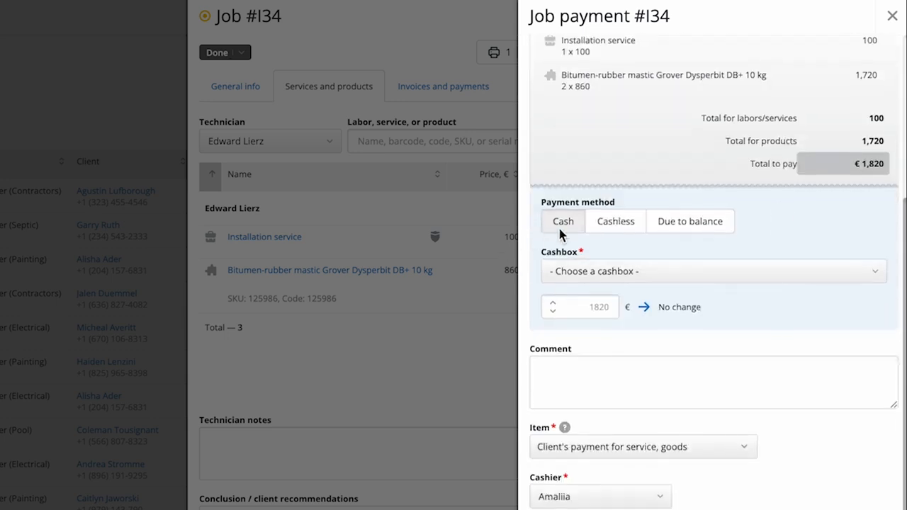
{"action": "left_click", "coordinate": [613, 221]}
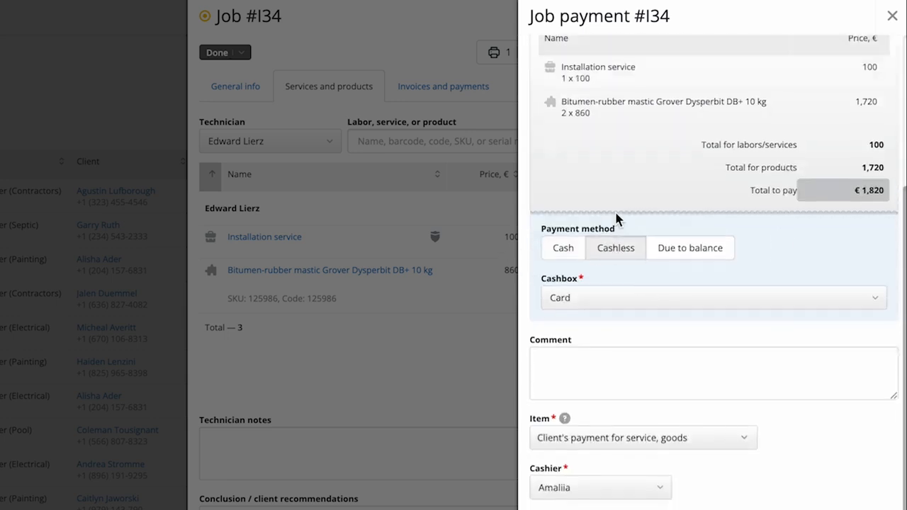
{"action": "left_click", "coordinate": [717, 256]}
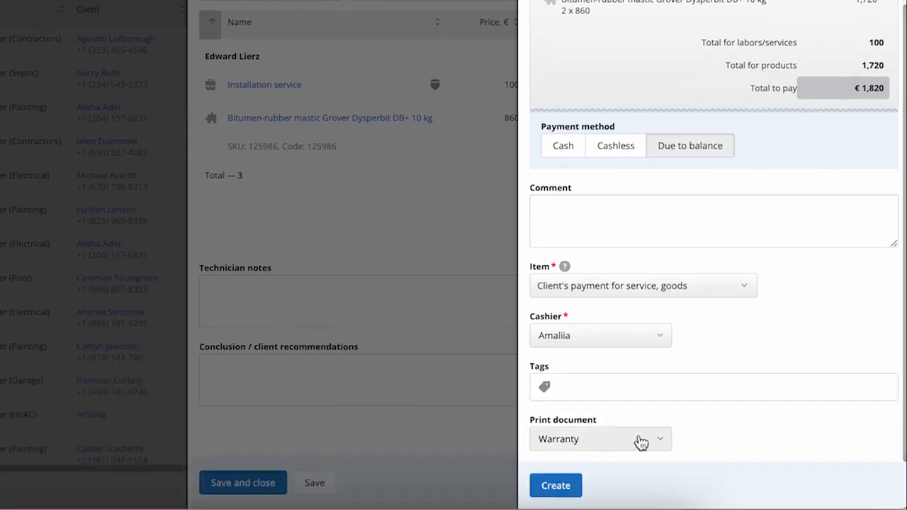
- Keep Warranty as the document to print and create the job payment
{"action": "left_click", "coordinate": [652, 442]}
{"action": "left_click", "coordinate": [588, 398]}
{"action": "left_click", "coordinate": [589, 399]}
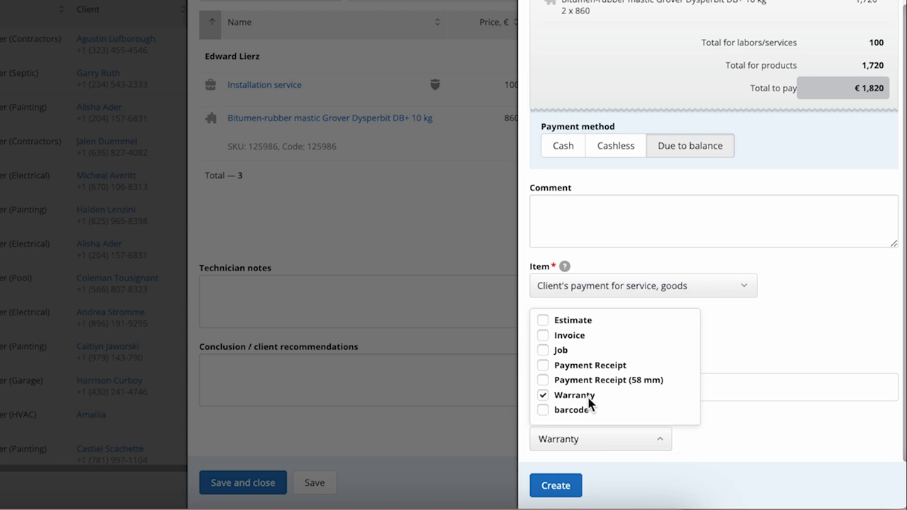
{"action": "left_click", "coordinate": [765, 341]}
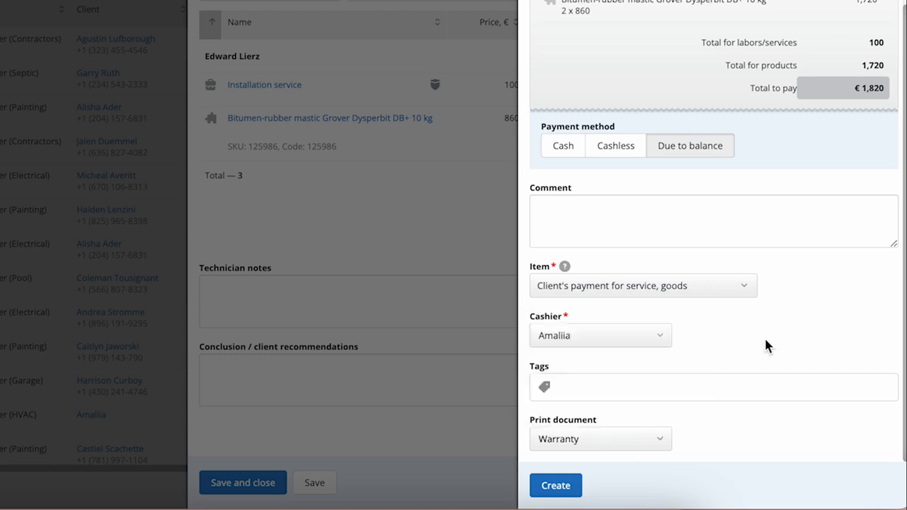
{"action": "left_click", "coordinate": [555, 486]}
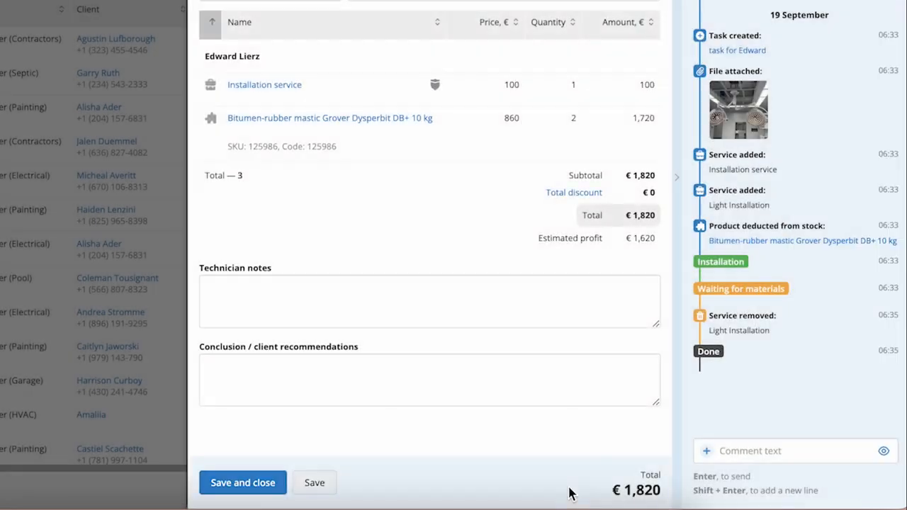